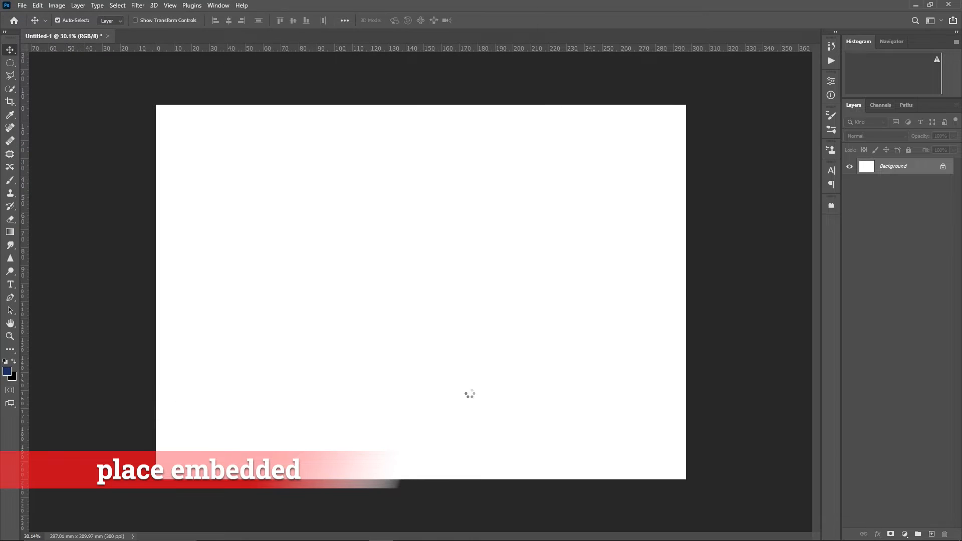
Step: Commit the placed runner photo and roughly select the runner's torso, legs and head with the Quick Selection tool
{"action": "left_click", "coordinate": [496, 20]}
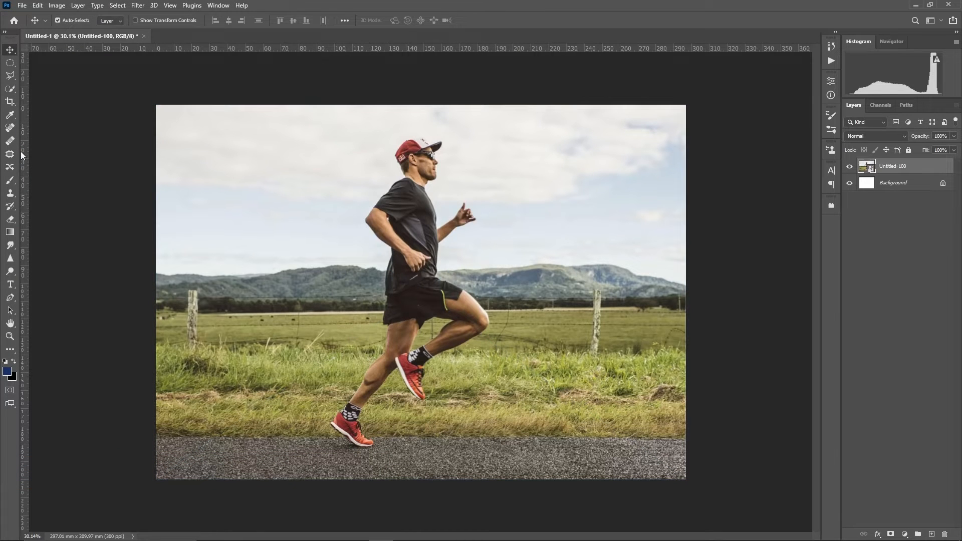
{"action": "left_click", "coordinate": [10, 89]}
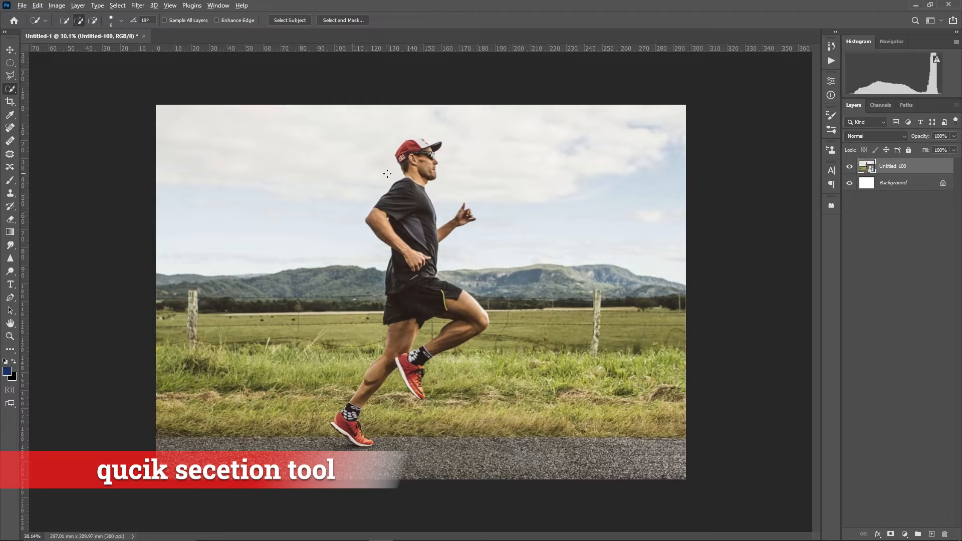
{"action": "scroll", "coordinate": [387, 174], "scroll_direction": "up", "scroll_amount": 2}
{"action": "mouse_move", "coordinate": [408, 170]}
{"action": "left_mouse_down"}
{"action": "mouse_move", "coordinate": [416, 281]}
{"action": "mouse_move", "coordinate": [451, 341]}
{"action": "mouse_move", "coordinate": [393, 344]}
{"action": "left_mouse_up"}
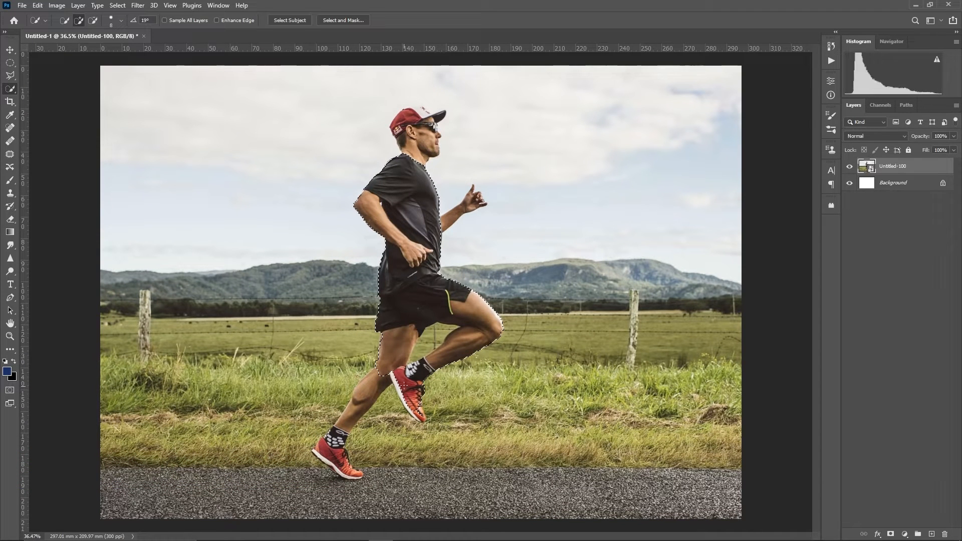
{"action": "mouse_move", "coordinate": [396, 373]}
{"action": "left_mouse_down"}
{"action": "mouse_move", "coordinate": [327, 449]}
{"action": "mouse_move", "coordinate": [352, 471]}
{"action": "left_mouse_up"}
{"action": "left_click_drag", "start_coordinate": [420, 153], "coordinate": [421, 110]}
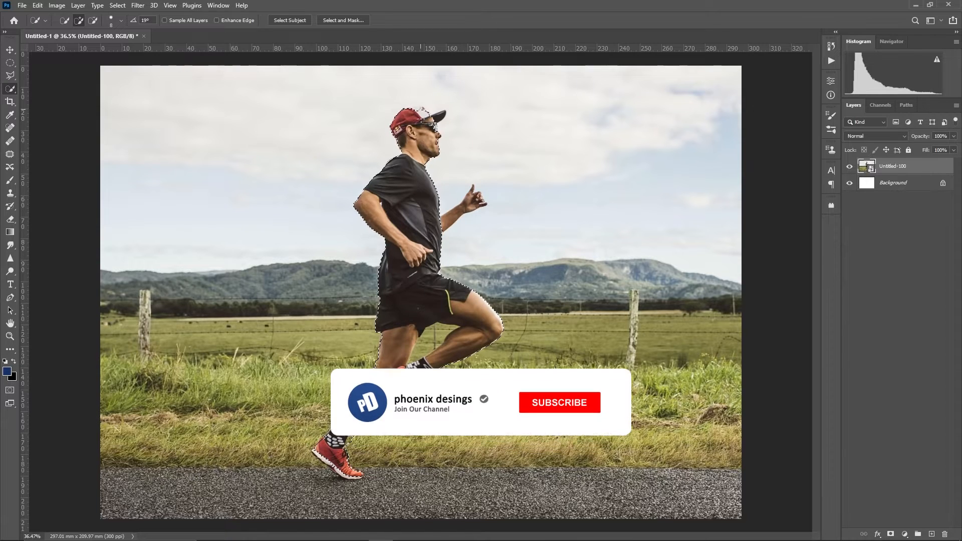
Step: Refine the selection at the rear shoe and subtract the grass caught between the lower leg and the raised shoe
{"action": "scroll", "coordinate": [330, 472], "scroll_direction": "up", "scroll_amount": 4}
{"action": "mouse_move", "coordinate": [329, 447]}
{"action": "left_mouse_down"}
{"action": "mouse_move", "coordinate": [398, 478]}
{"action": "mouse_move", "coordinate": [323, 453]}
{"action": "mouse_move", "coordinate": [281, 411]}
{"action": "left_mouse_up"}
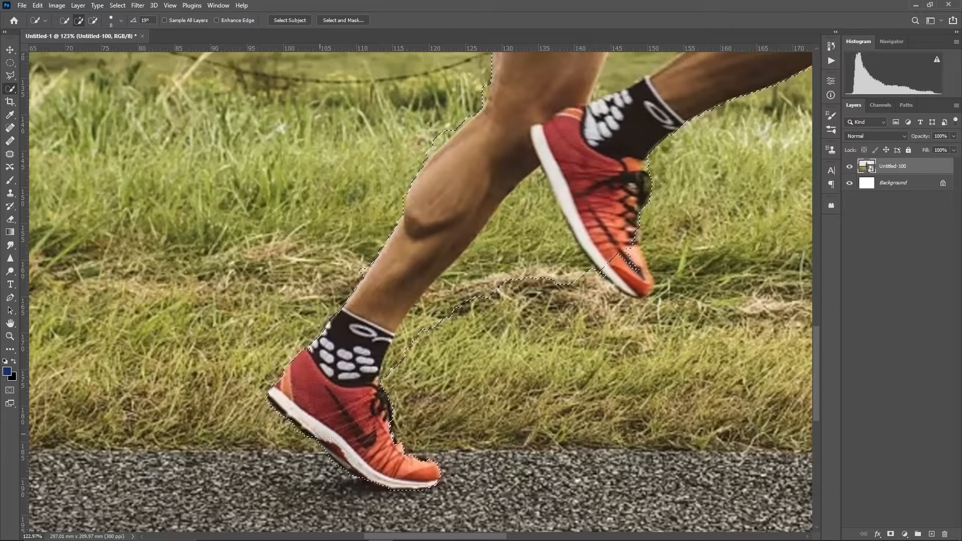
{"action": "scroll", "coordinate": [549, 375], "scroll_direction": "up", "scroll_amount": 3}
{"action": "key", "text": "alt"}
{"action": "left_click_drag", "start_coordinate": [549, 375], "coordinate": [438, 436]}
{"action": "left_click_drag", "start_coordinate": [470, 327], "coordinate": [405, 412]}
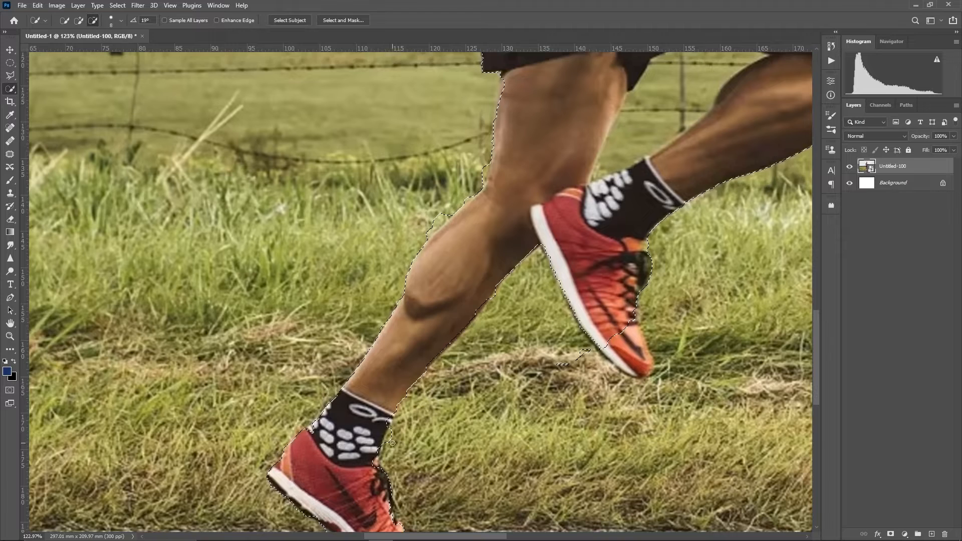
{"action": "scroll", "coordinate": [393, 443], "scroll_direction": "down", "scroll_amount": 3}
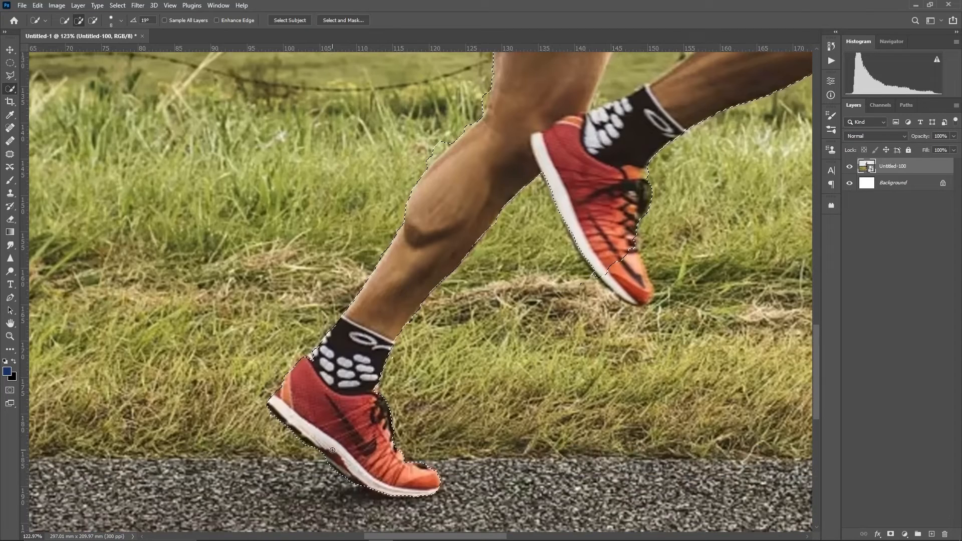
Step: Clean up the selection edge along the calf and extend it over the toe of the raised shoe
{"action": "scroll", "coordinate": [333, 450], "scroll_direction": "up", "scroll_amount": 7}
{"action": "mouse_move", "coordinate": [483, 261]}
{"action": "left_mouse_down"}
{"action": "mouse_move", "coordinate": [477, 287]}
{"action": "mouse_move", "coordinate": [479, 266]}
{"action": "left_mouse_up"}
{"action": "left_click_drag", "start_coordinate": [449, 314], "coordinate": [432, 330]}
{"action": "scroll", "coordinate": [436, 336], "scroll_direction": "up", "scroll_amount": 1}
{"action": "scroll", "coordinate": [451, 345], "scroll_direction": "down", "scroll_amount": 3}
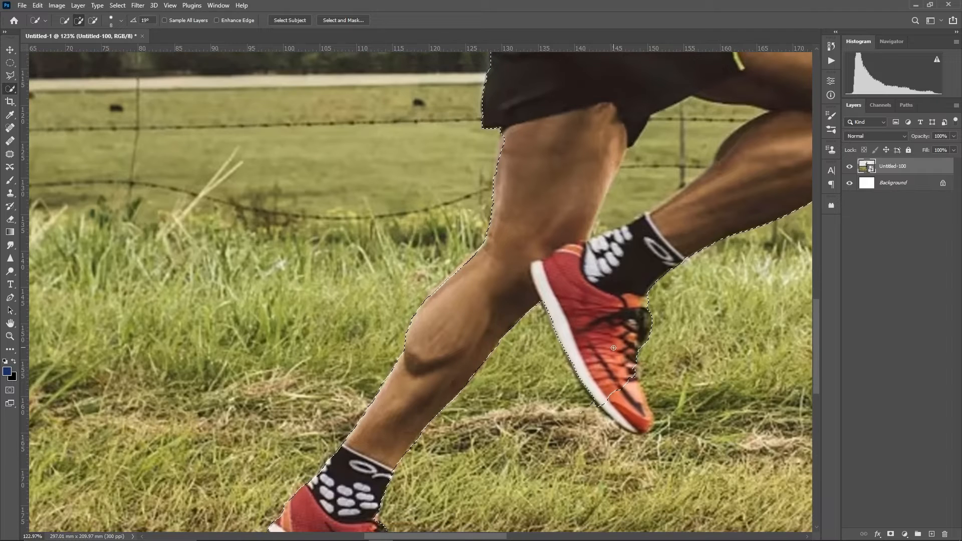
{"action": "mouse_move", "coordinate": [613, 347]}
{"action": "left_mouse_down"}
{"action": "mouse_move", "coordinate": [632, 416]}
{"action": "mouse_move", "coordinate": [621, 425]}
{"action": "mouse_move", "coordinate": [634, 379]}
{"action": "left_mouse_up"}
{"action": "scroll", "coordinate": [634, 379], "scroll_direction": "up", "scroll_amount": 2}
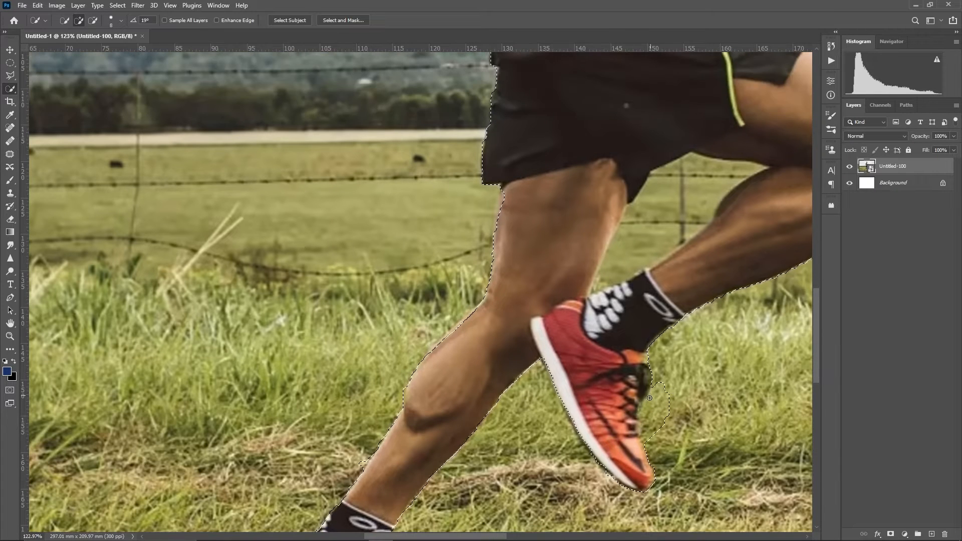
{"action": "scroll", "coordinate": [651, 415], "scroll_direction": "up", "scroll_amount": 1}
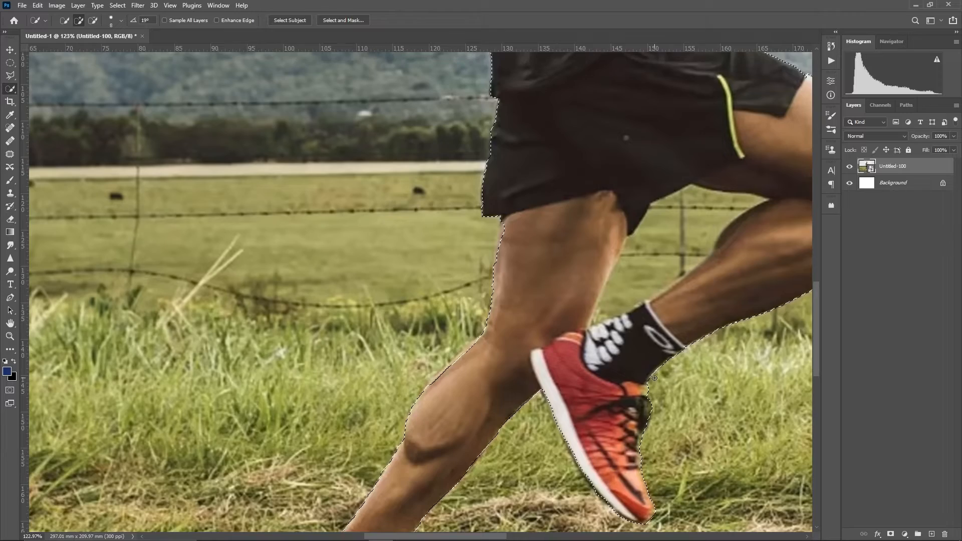
Step: Subtract the field area enclosed between the runner's thighs and the raised shoe's sock from the selection
{"action": "scroll", "coordinate": [551, 378], "scroll_direction": "down", "scroll_amount": 8}
{"action": "scroll", "coordinate": [513, 310], "scroll_direction": "up", "scroll_amount": 14}
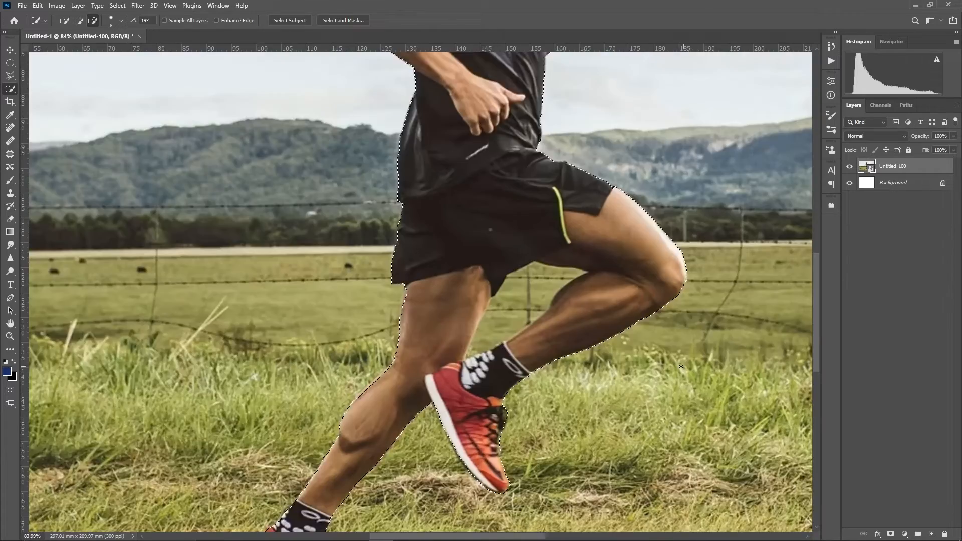
{"action": "left_click_drag", "start_coordinate": [517, 305], "coordinate": [469, 367]}
{"action": "left_click_drag", "start_coordinate": [448, 302], "coordinate": [439, 335]}
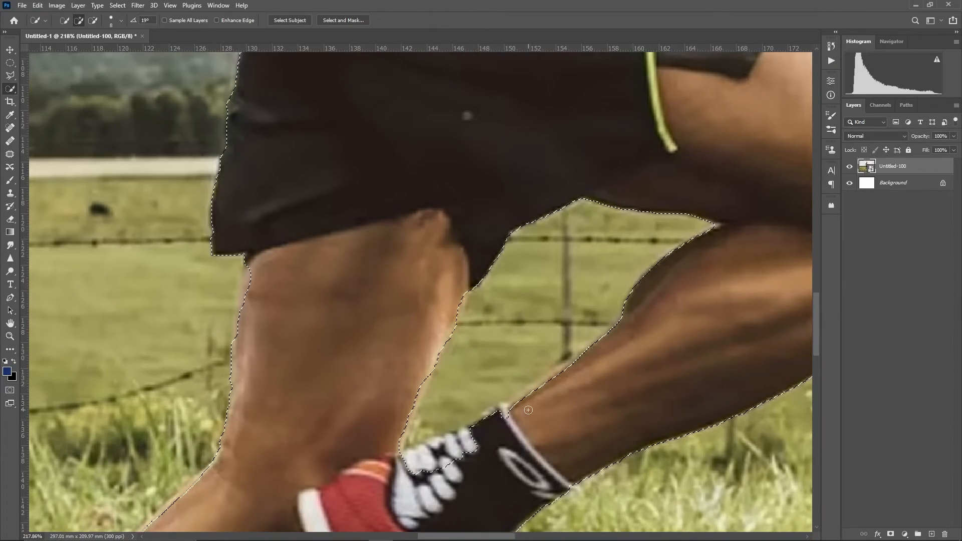
{"action": "scroll", "coordinate": [463, 443], "scroll_direction": "down", "scroll_amount": 15}
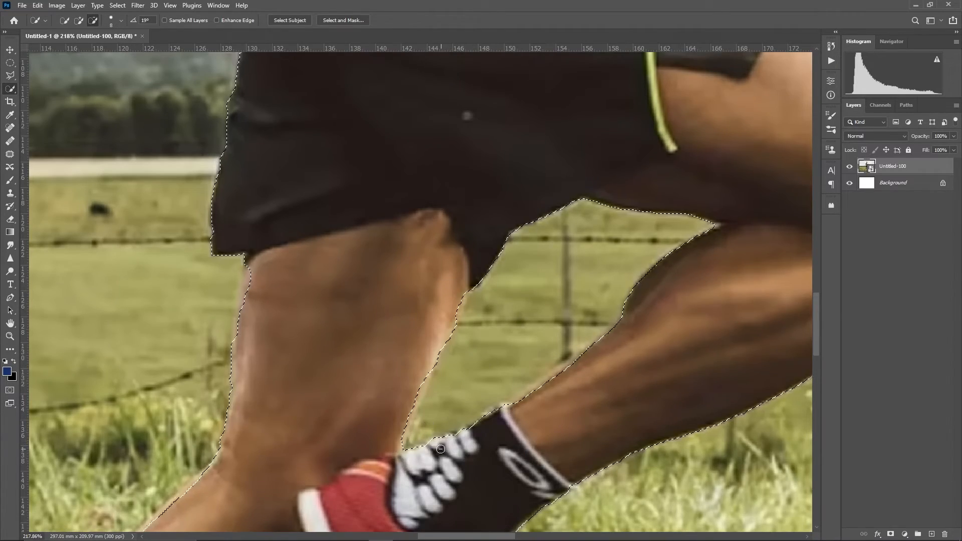
{"action": "scroll", "coordinate": [585, 314], "scroll_direction": "down", "scroll_amount": 4}
Step: Extend the runner selection over the thumb and fingers of the forward hand
{"action": "scroll", "coordinate": [438, 320], "scroll_direction": "up", "scroll_amount": 20}
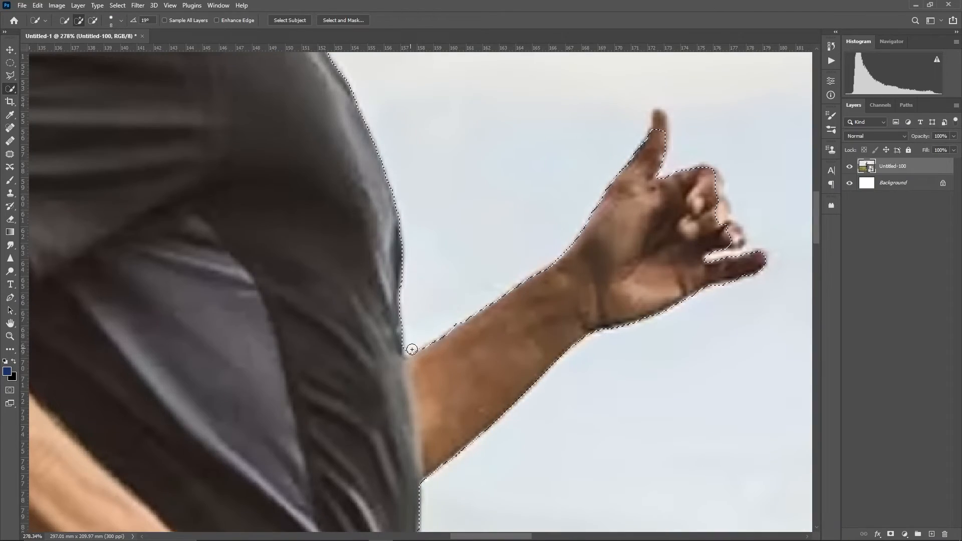
{"action": "scroll", "coordinate": [656, 193], "scroll_direction": "up", "scroll_amount": 3}
{"action": "scroll", "coordinate": [656, 193], "scroll_direction": "up", "scroll_amount": 1}
{"action": "left_click_drag", "start_coordinate": [656, 196], "coordinate": [660, 206]}
{"action": "mouse_move", "coordinate": [709, 258]}
{"action": "left_mouse_down"}
{"action": "mouse_move", "coordinate": [728, 304]}
{"action": "mouse_move", "coordinate": [761, 329]}
{"action": "mouse_move", "coordinate": [720, 321]}
{"action": "mouse_move", "coordinate": [754, 336]}
{"action": "mouse_move", "coordinate": [732, 361]}
{"action": "mouse_move", "coordinate": [714, 326]}
{"action": "left_mouse_up"}
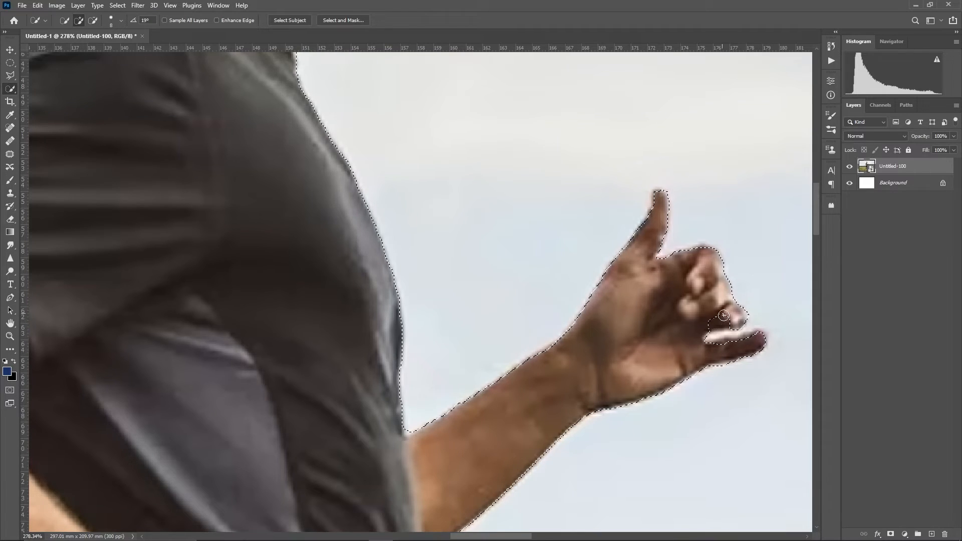
Step: Add the cap's white front and brim to the selection, and trim the excess sky with a smaller brush
{"action": "scroll", "coordinate": [313, 295], "scroll_direction": "down", "scroll_amount": 3}
{"action": "scroll", "coordinate": [313, 295], "scroll_direction": "down", "scroll_amount": 8}
{"action": "scroll", "coordinate": [163, 190], "scroll_direction": "up", "scroll_amount": 12}
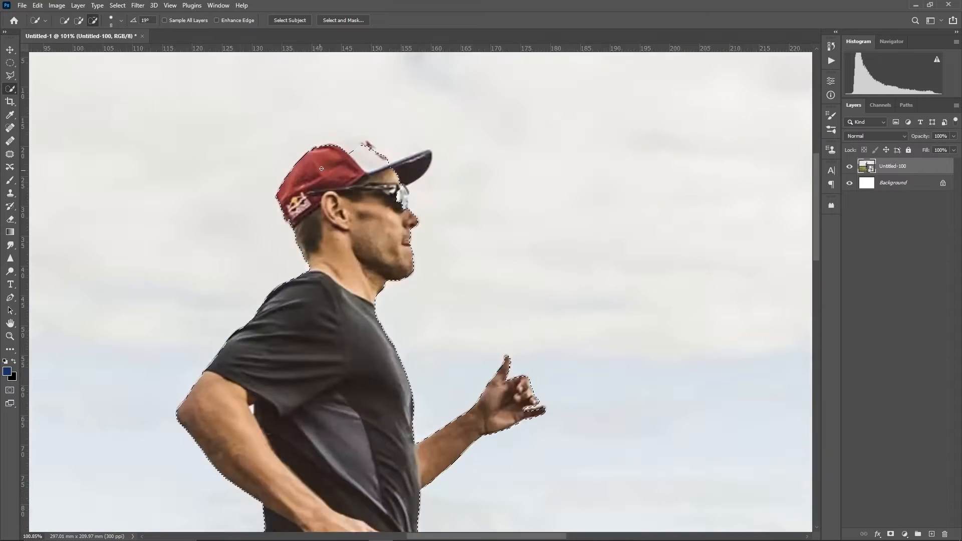
{"action": "mouse_move", "coordinate": [451, 144]}
{"action": "left_mouse_down"}
{"action": "mouse_move", "coordinate": [354, 142]}
{"action": "mouse_move", "coordinate": [516, 148]}
{"action": "mouse_move", "coordinate": [646, 210]}
{"action": "mouse_move", "coordinate": [598, 141]}
{"action": "left_mouse_up"}
{"action": "scroll", "coordinate": [578, 150], "scroll_direction": "up", "scroll_amount": 2}
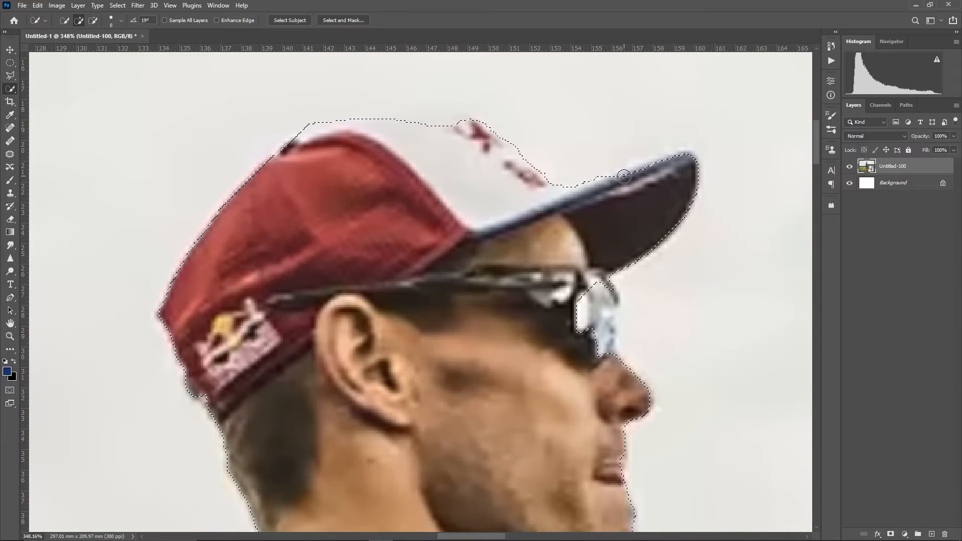
{"action": "key", "text": "bracketleft"}
{"action": "key", "text": "bracketleft"}
{"action": "key", "text": "bracketleft"}
{"action": "left_click", "coordinate": [560, 185], "text": "alt"}
{"action": "scroll", "coordinate": [674, 183], "scroll_direction": "down", "scroll_amount": 10}
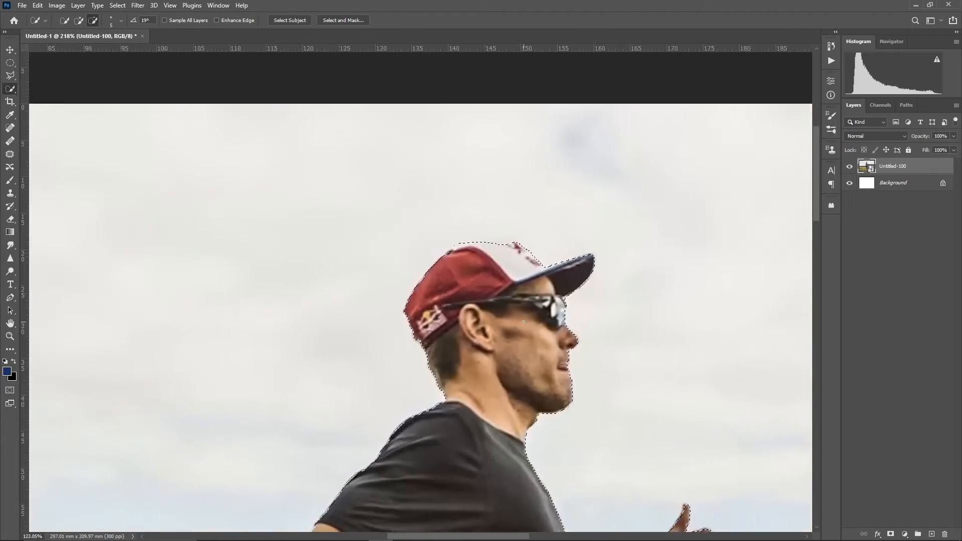
{"action": "scroll", "coordinate": [373, 322], "scroll_direction": "up", "scroll_amount": 3}
{"action": "scroll", "coordinate": [370, 322], "scroll_direction": "down", "scroll_amount": 3}
{"action": "scroll", "coordinate": [370, 321], "scroll_direction": "up", "scroll_amount": 2}
{"action": "scroll", "coordinate": [370, 322], "scroll_direction": "down", "scroll_amount": 2}
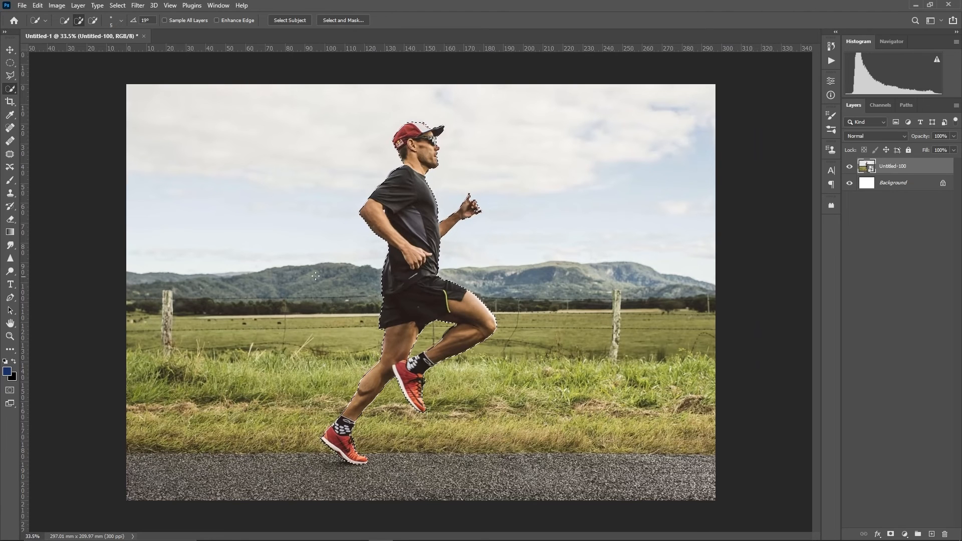
Step: Feather the finished runner selection and copy it to a new layer with Layer Via Copy
{"action": "right_click", "coordinate": [420, 212]}
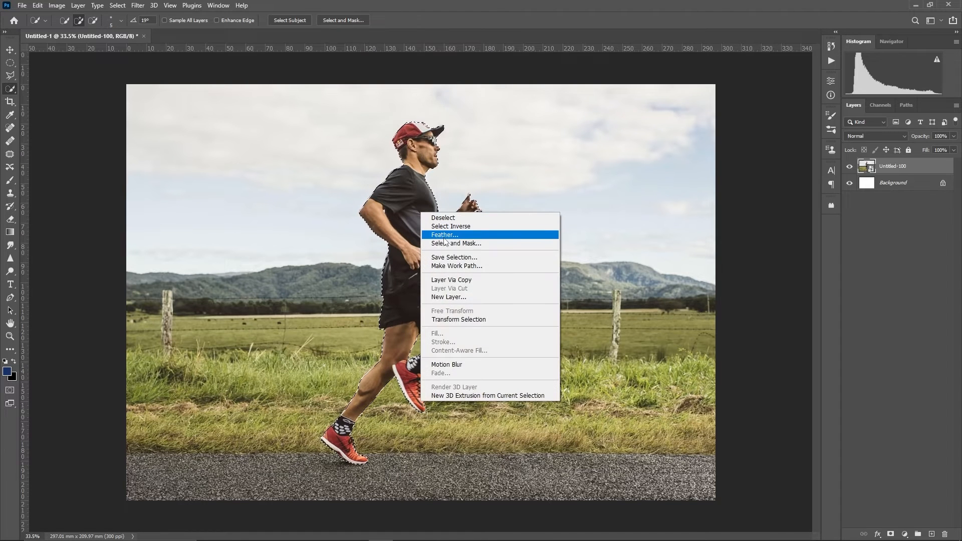
{"action": "left_click", "coordinate": [444, 235]}
{"action": "left_click", "coordinate": [533, 168]}
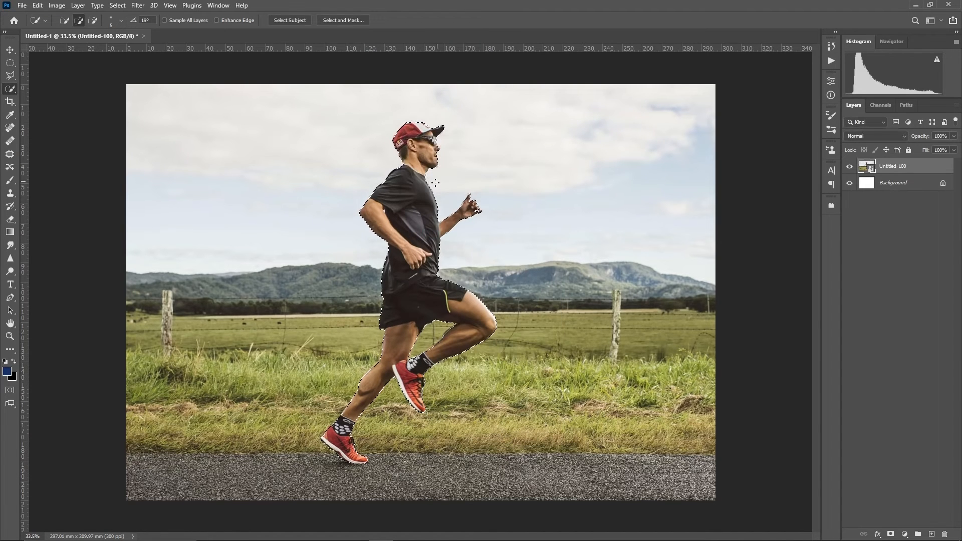
{"action": "right_click", "coordinate": [398, 202]}
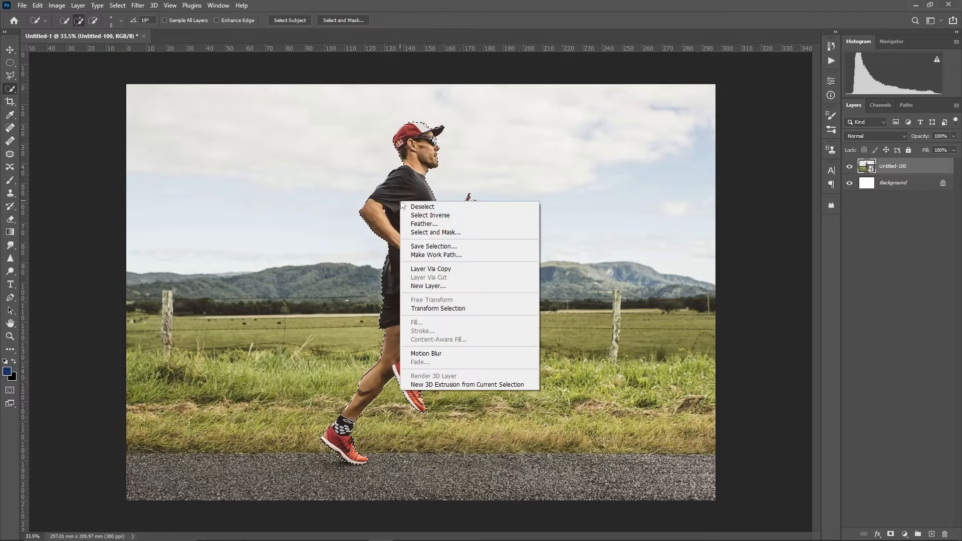
{"action": "left_click", "coordinate": [454, 270]}
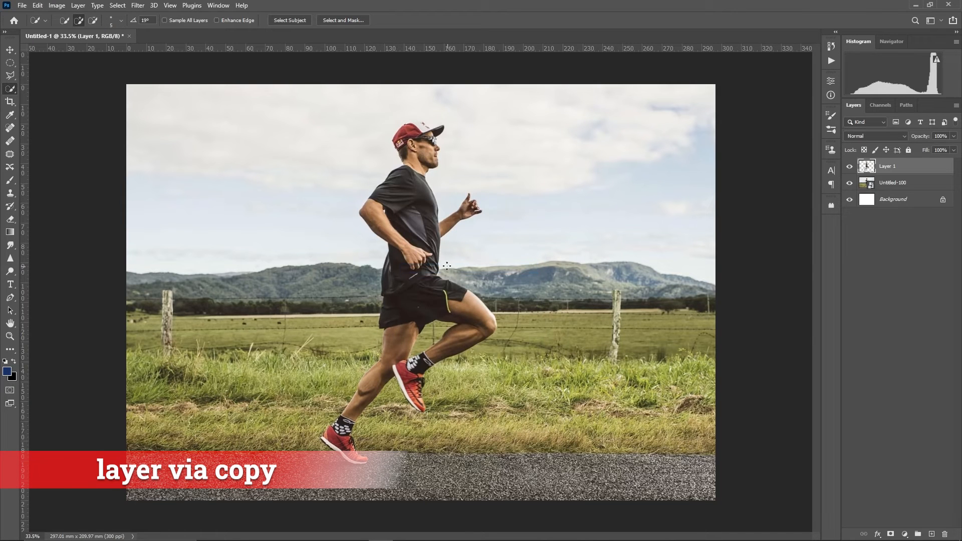
Step: Shift the runner cutout layer left in large nudges so it trails slightly behind the original runner
{"action": "left_click", "coordinate": [9, 50]}
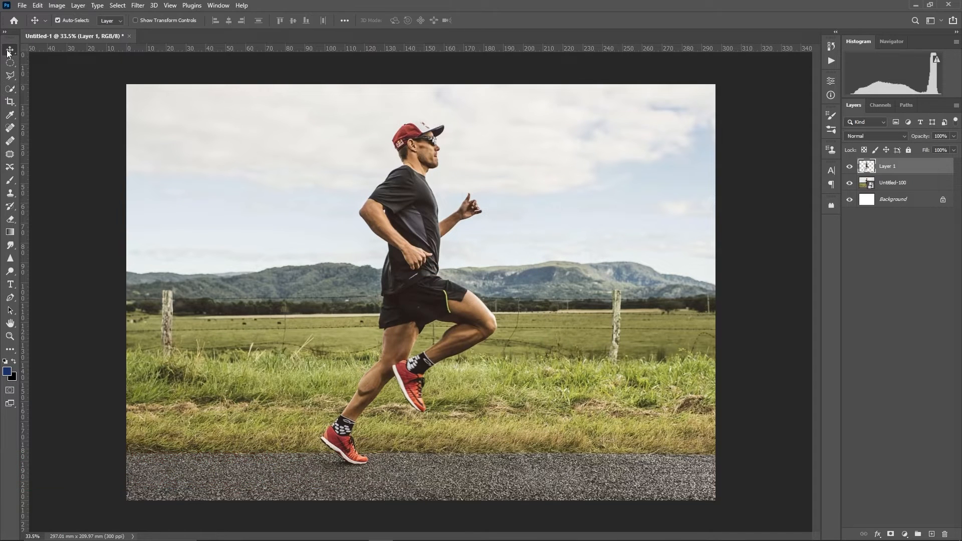
{"action": "key", "text": "shift+Left"}
{"action": "key", "text": "shift+Left"}
{"action": "key", "text": "shift+Left"}
{"action": "key", "text": "shift+Left"}
{"action": "key", "text": "shift+Left"}
{"action": "key", "text": "shift+Left"}
{"action": "key", "text": "shift+Left"}
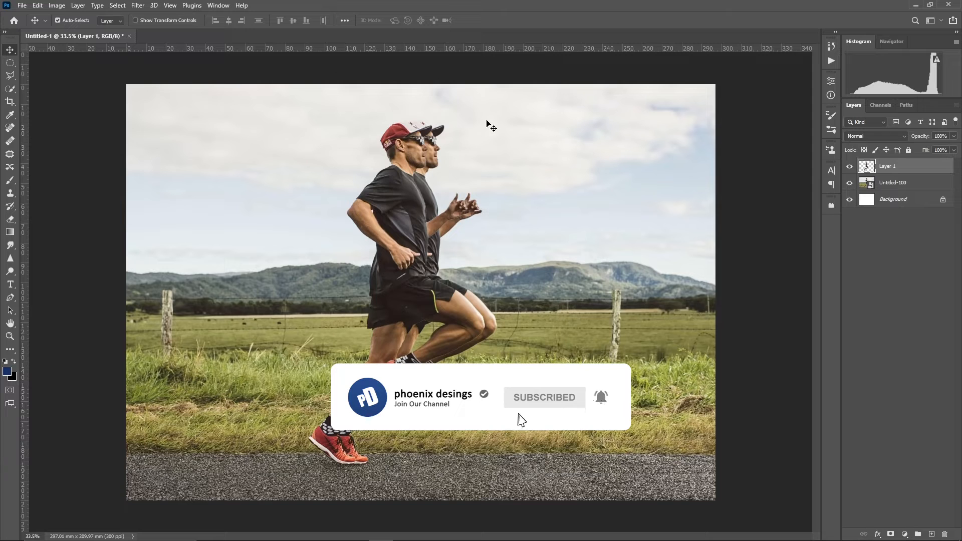
Step: Apply a Motion Blur to the runner cutout with an angle of 0° and a distance of 124 pixels
{"action": "left_click", "coordinate": [138, 6]}
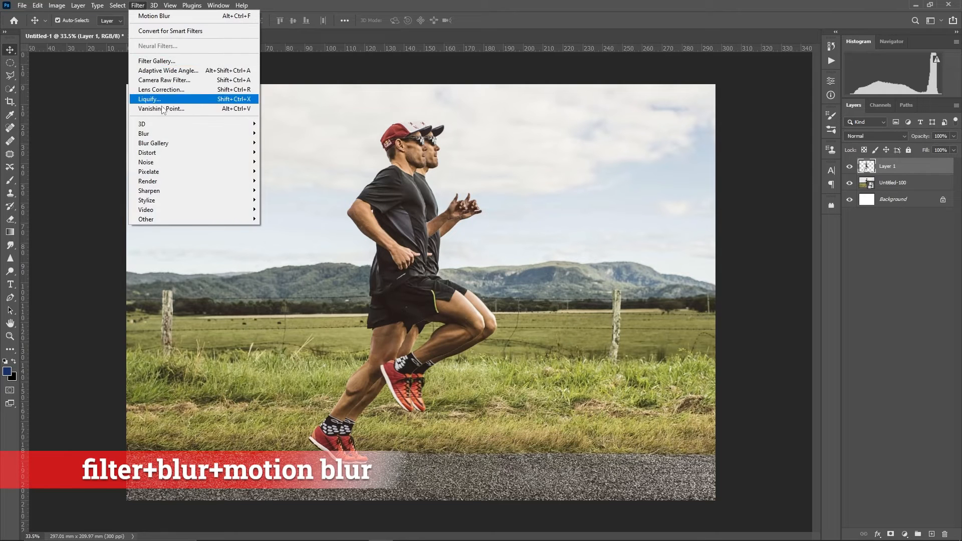
{"action": "mouse_move", "coordinate": [221, 134]}
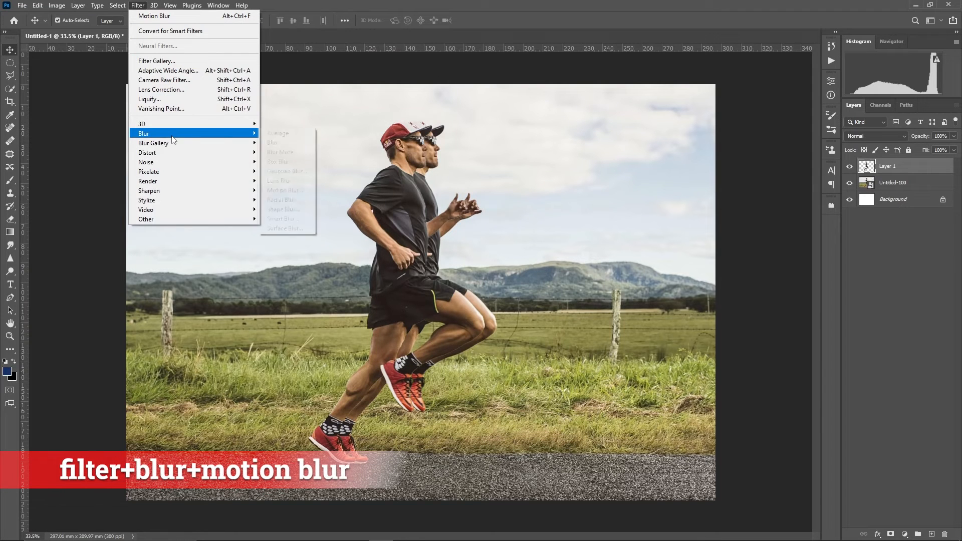
{"action": "left_click", "coordinate": [292, 192]}
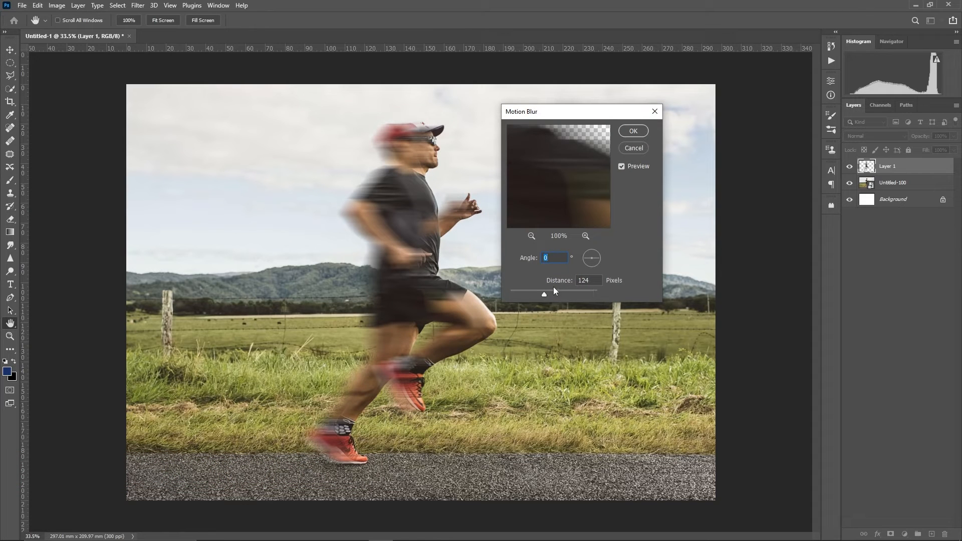
{"action": "left_click", "coordinate": [632, 130]}
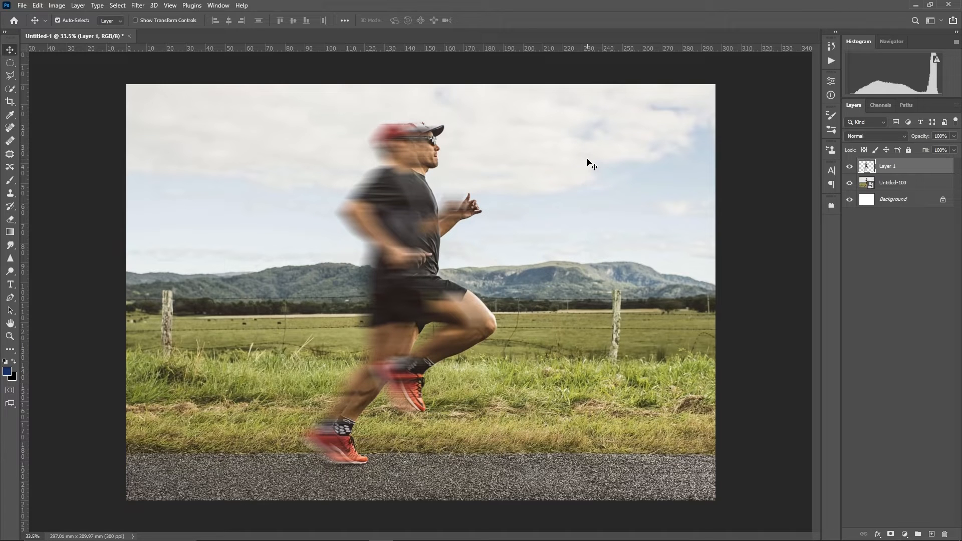
Step: Duplicate the blurred runner layer and nudge the copy left to start a motion trail
{"action": "key", "text": "ctrl"}
{"action": "key", "text": "ctrl+j"}
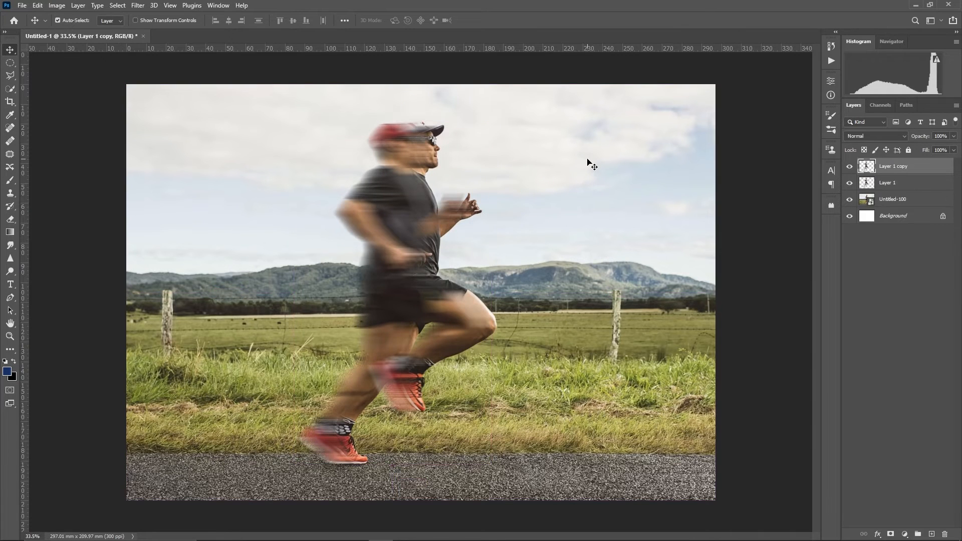
{"action": "key", "text": "Left"}
{"action": "key", "text": "Left"}
{"action": "key", "text": "Left"}
{"action": "key", "text": "Left"}
{"action": "key", "text": "Left"}
{"action": "key", "text": "Left"}
{"action": "key", "text": "Left"}
{"action": "key", "text": "Left"}
{"action": "key", "text": "Left"}
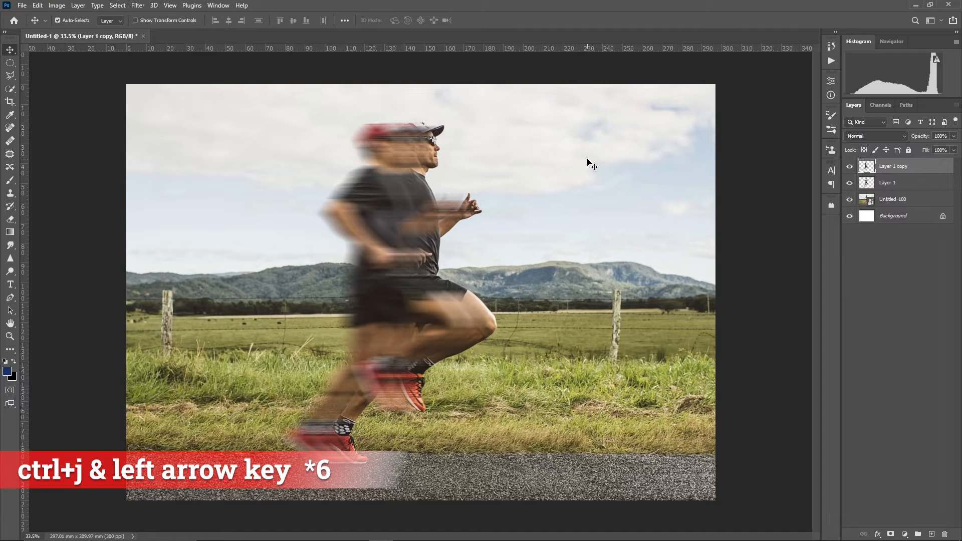
{"action": "key", "text": "Left"}
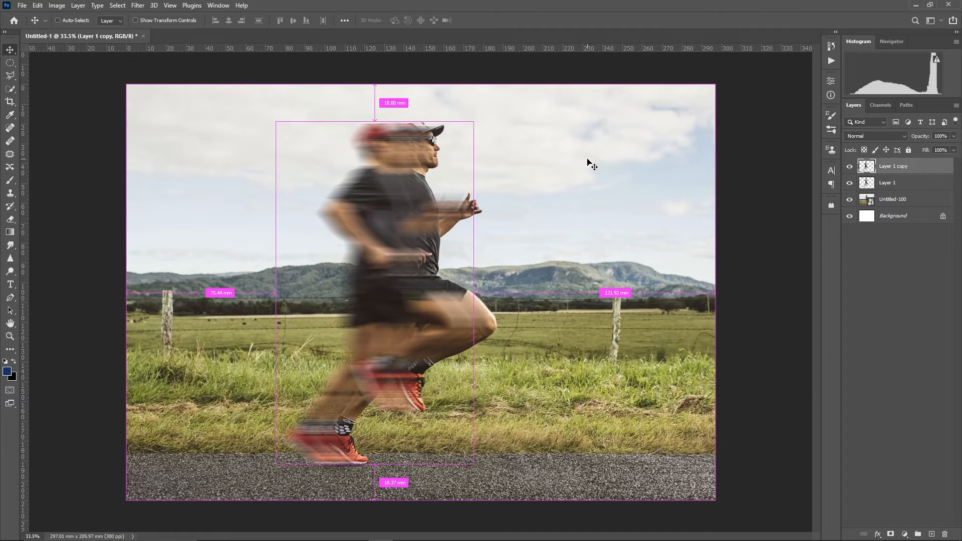
Step: Duplicate the top blurred copy a second time and nudge it further left behind the runner
{"action": "key", "text": "ctrl+j"}
{"action": "key", "text": "Left"}
{"action": "key", "text": "Left"}
{"action": "key", "text": "Left"}
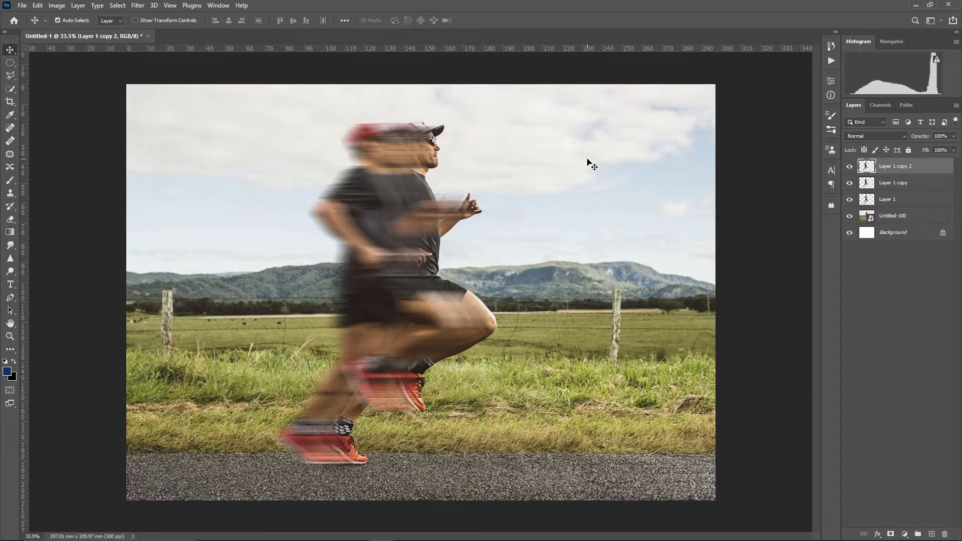
Step: Add a third duplicate of the blurred runner and nudge it left to lengthen the trail
{"action": "key", "text": "ctrl+j"}
{"action": "key", "text": "Left"}
{"action": "key", "text": "Left"}
{"action": "key", "text": "Left"}
{"action": "key", "text": "Left"}
{"action": "key", "text": "Left"}
{"action": "key", "text": "Left"}
{"action": "key", "text": "Left"}
{"action": "key", "text": "Left"}
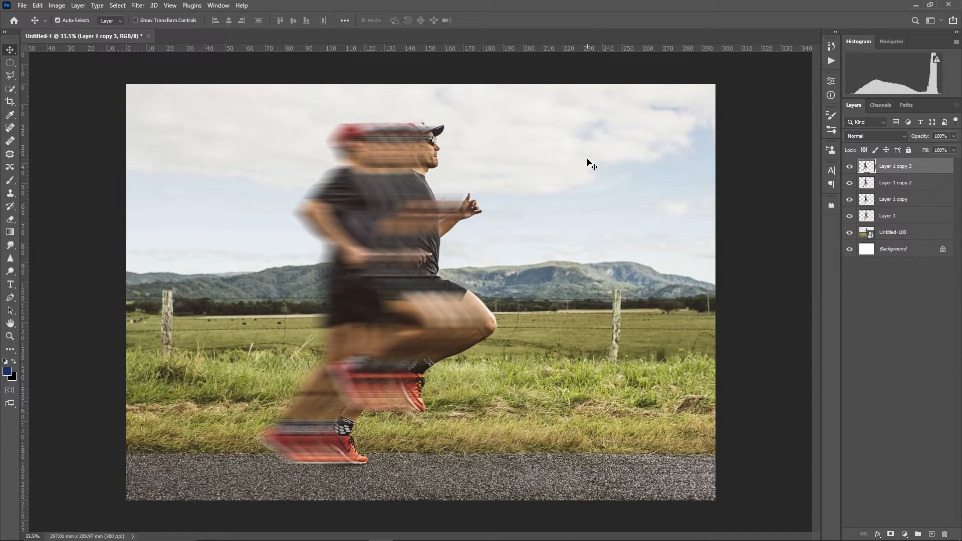
Step: Add a fourth duplicate of the blurred runner and nudge it left beyond the previous copies
{"action": "key", "text": "ctrl"}
{"action": "key", "text": "ctrl+j"}
{"action": "key", "text": "Left"}
{"action": "key", "text": "Left"}
{"action": "key", "text": "Left"}
{"action": "key", "text": "Left"}
{"action": "key", "text": "Left"}
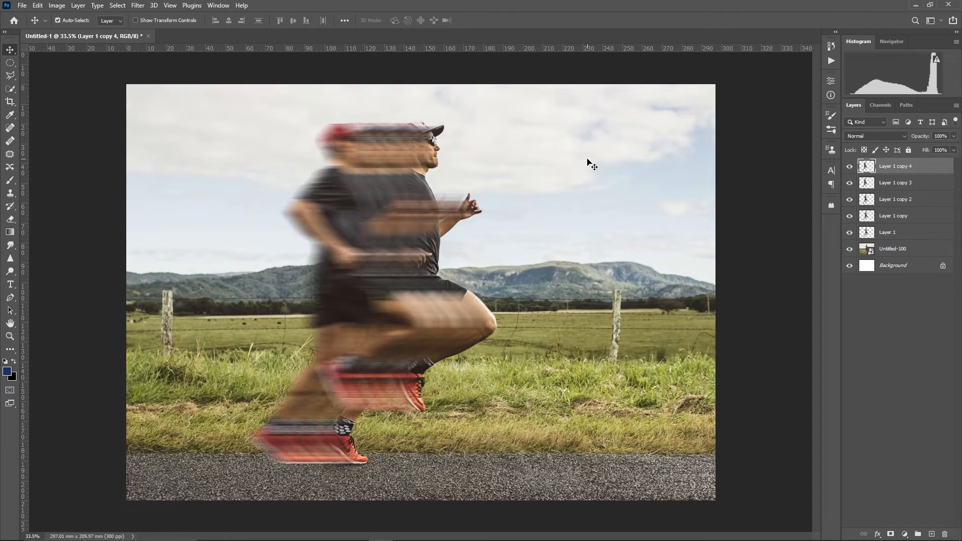
Step: Add a fifth duplicate of the blurred runner and nudge it left past the fourth copy
{"action": "key", "text": "ctrl+j"}
{"action": "key", "text": "Left"}
{"action": "key", "text": "Left"}
{"action": "key", "text": "Left"}
{"action": "key", "text": "Left"}
{"action": "key", "text": "Left"}
{"action": "key", "text": "Left"}
{"action": "key", "text": "Left"}
{"action": "key", "text": "Left"}
{"action": "key", "text": "Left"}
{"action": "key", "text": "Left"}
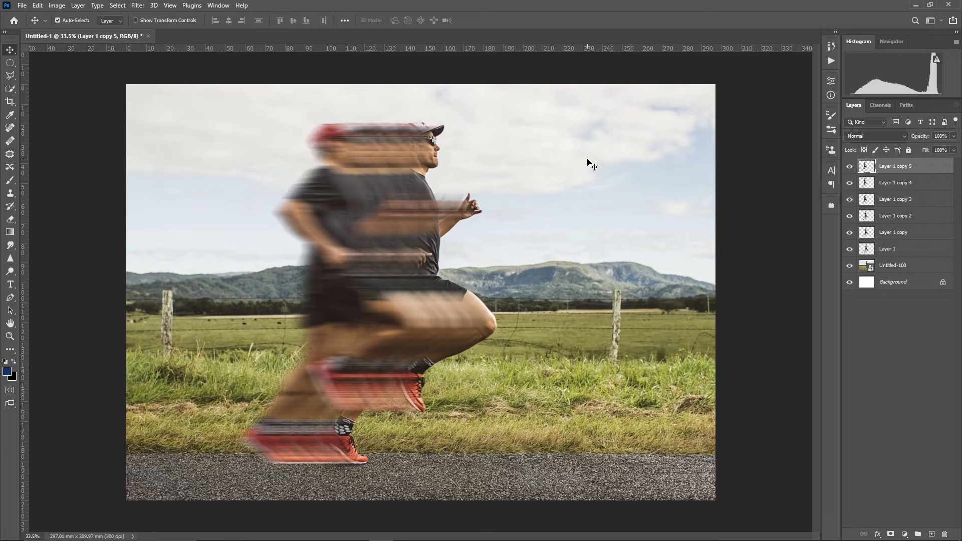
Step: Duplicate the topmost blurred runner as a sixth copy and nudge it left to form the end of the trail
{"action": "key", "text": "ctrl+j"}
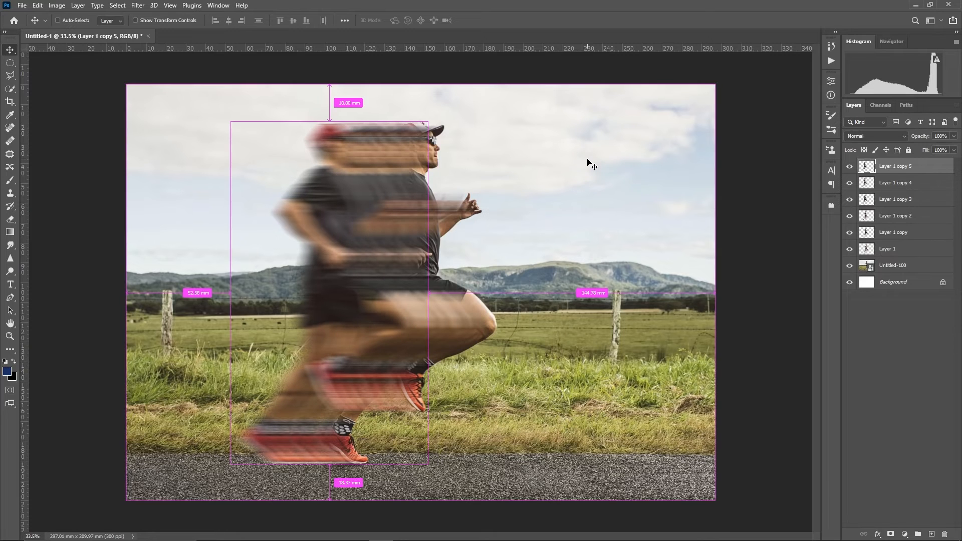
{"action": "key", "text": "Left"}
{"action": "key", "text": "Left"}
{"action": "key", "text": "Left"}
{"action": "key", "text": "Left"}
{"action": "key", "text": "Left"}
{"action": "key", "text": "Left"}
{"action": "key", "text": "Left"}
{"action": "key", "text": "Left"}
{"action": "key", "text": "Left"}
{"action": "key", "text": "Left"}
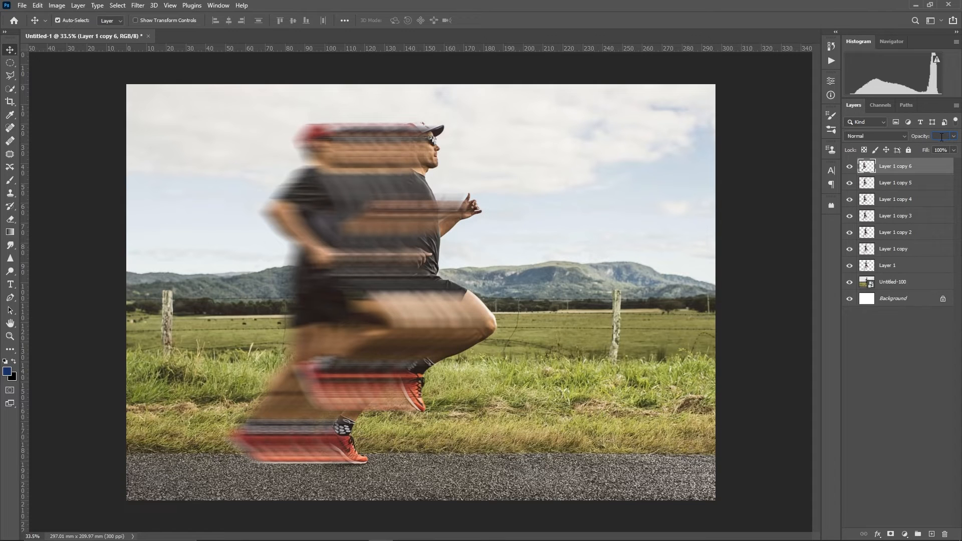
Step: Lower the opacity of Layer 1 copy 6 and Layer 1 copy 5 so the far end of the trail is very faint
{"action": "key", "text": "Return"}
{"action": "left_click", "coordinate": [920, 181]}
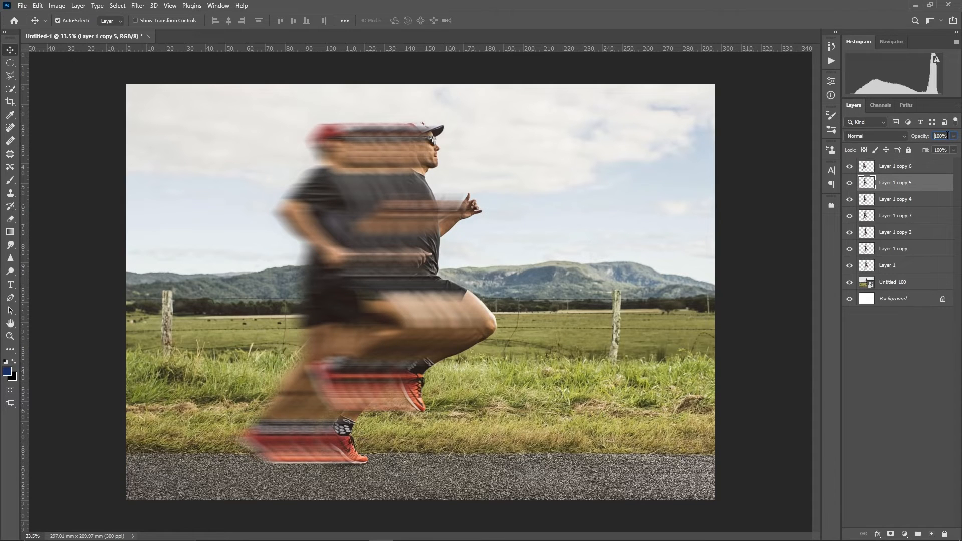
{"action": "key", "text": "Return"}
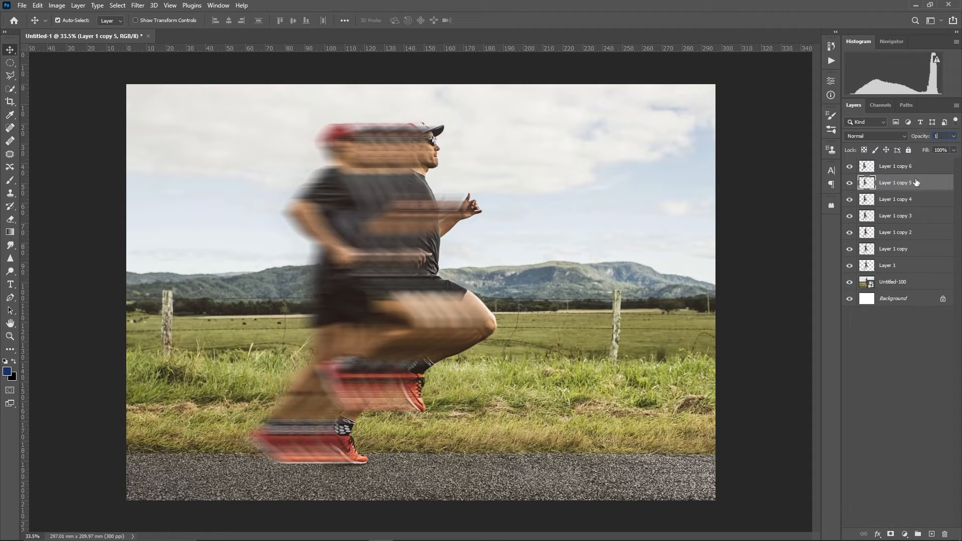
Step: Set the opacity of Layer 1 copy 4 to 20% and of Layer 1 copy 3 to 30%
{"action": "left_click", "coordinate": [914, 199]}
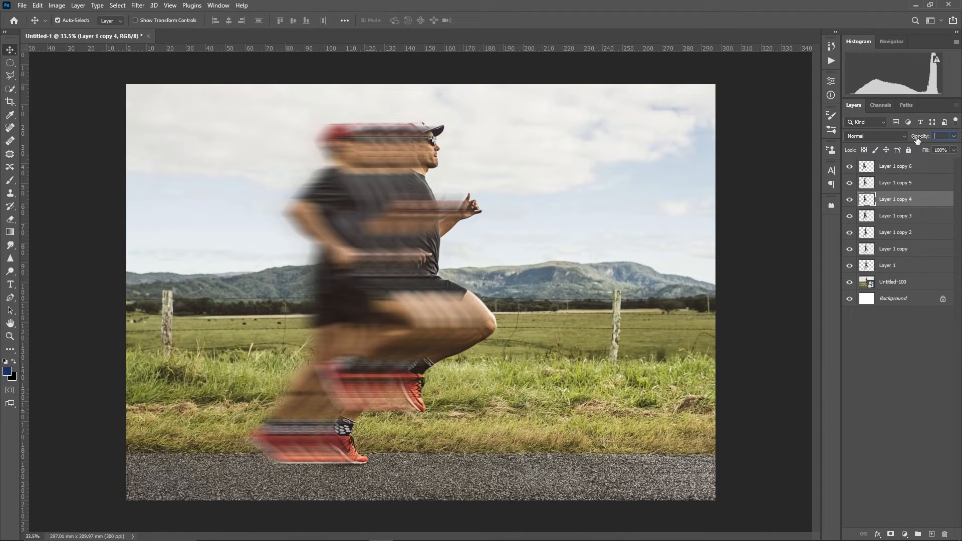
{"action": "type", "text": "1"}
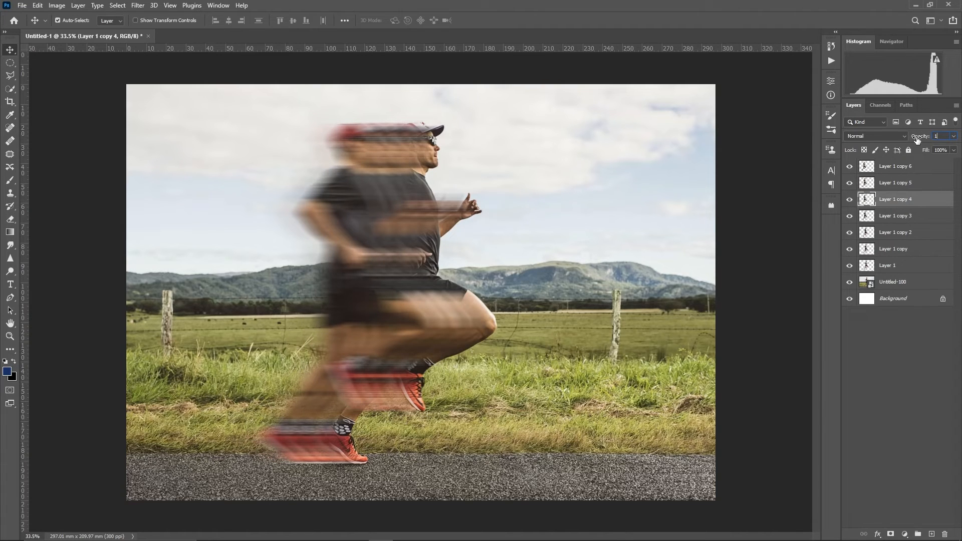
{"action": "key", "text": "Return"}
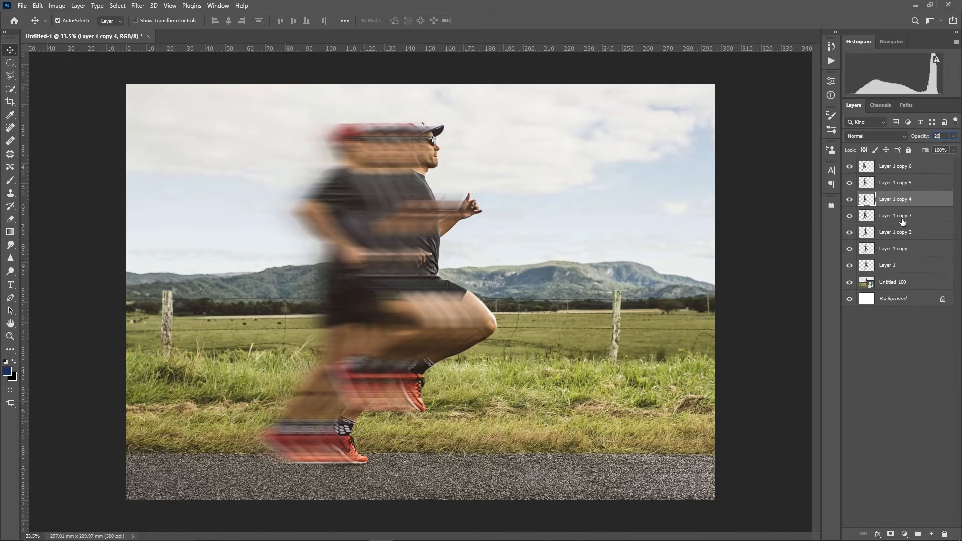
{"action": "left_click", "coordinate": [902, 216]}
{"action": "type", "text": "30"}
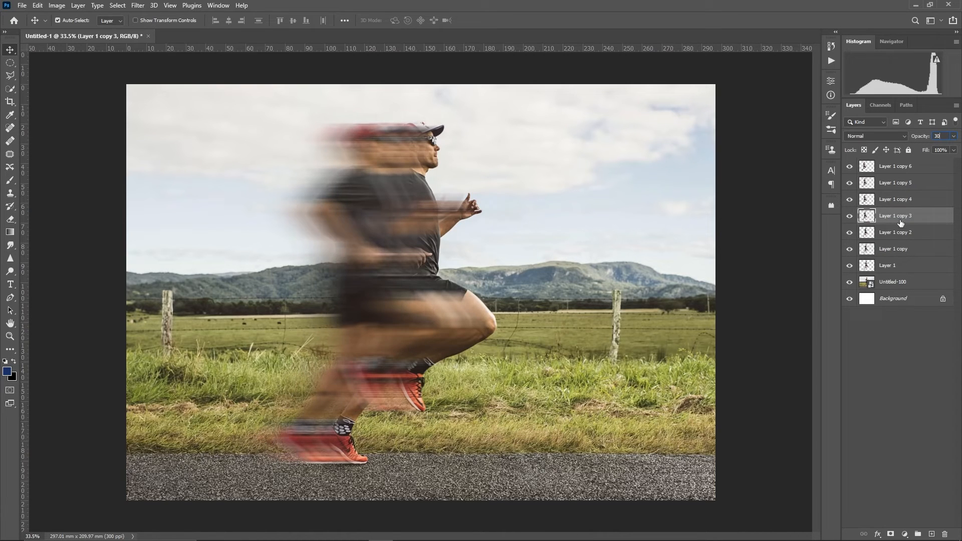
Step: Set the opacity of the blurred runner layer Layer 1 copy 2 to 40%
{"action": "left_click", "coordinate": [904, 235]}
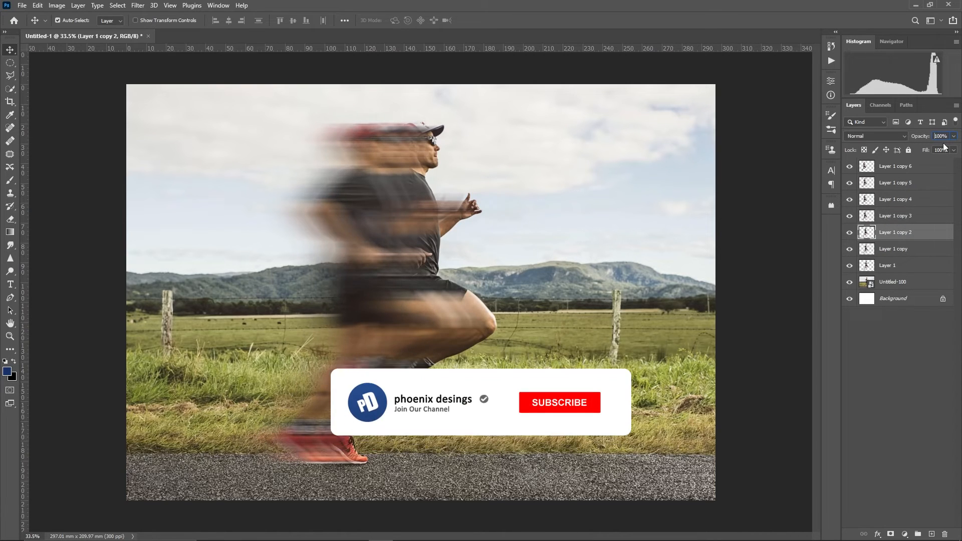
{"action": "left_click", "coordinate": [912, 141]}
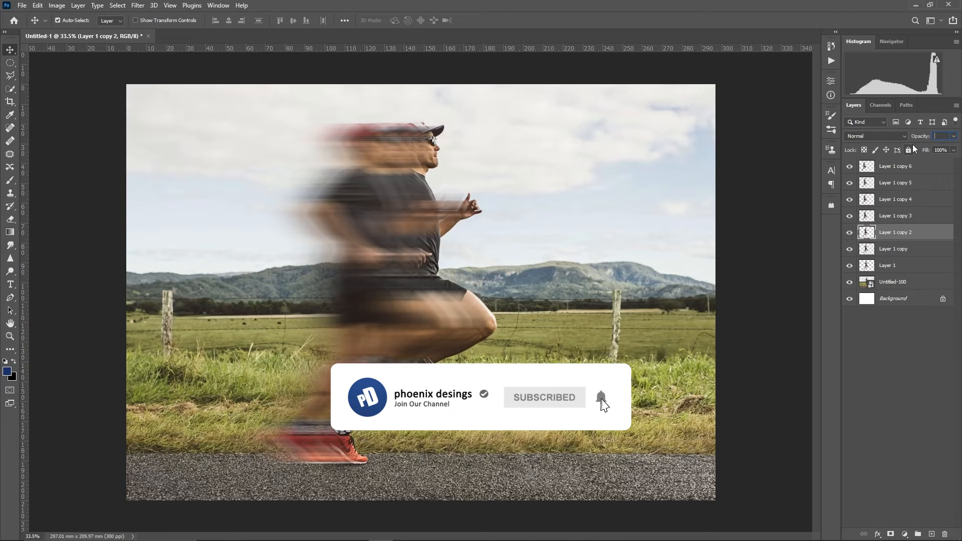
{"action": "type", "text": "40"}
{"action": "key", "text": "Return"}
Step: Set the opacity of Layer 1 copy to 50% and of the original blurred cutout, Layer 1, to 60%
{"action": "left_click", "coordinate": [909, 252]}
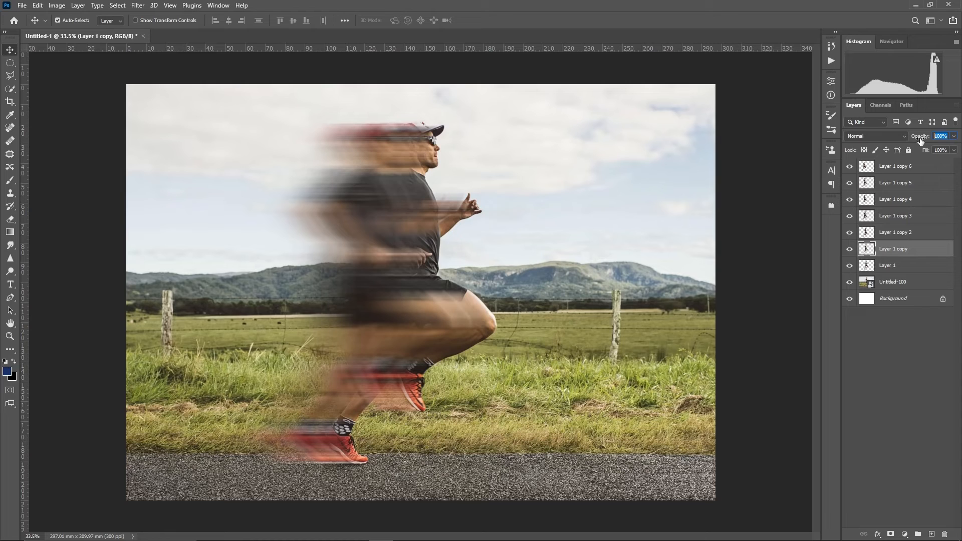
{"action": "type", "text": "50"}
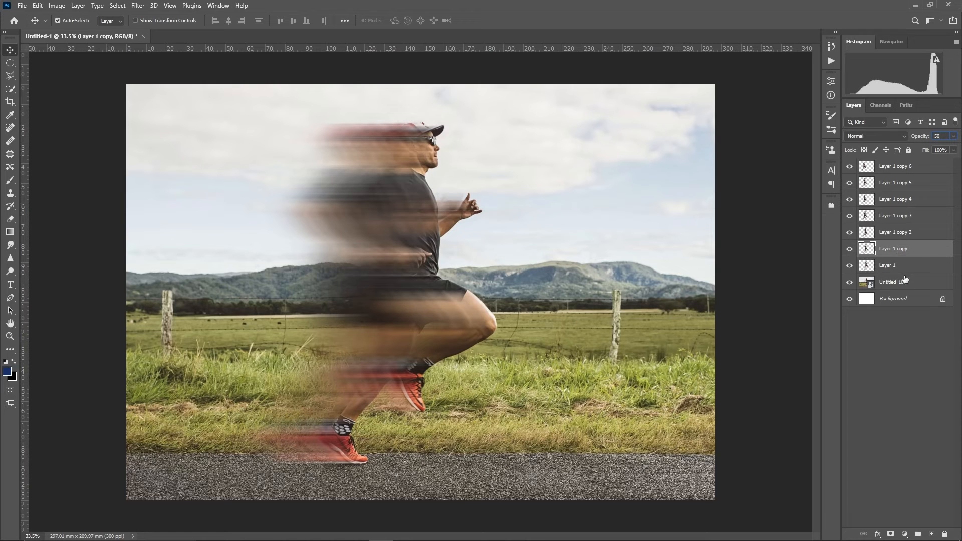
{"action": "left_click", "coordinate": [905, 269]}
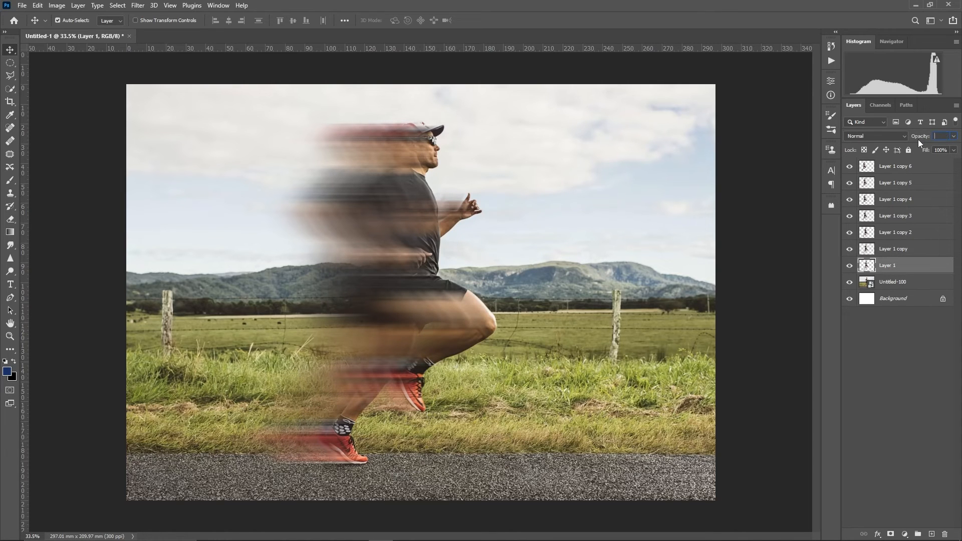
{"action": "type", "text": "60"}
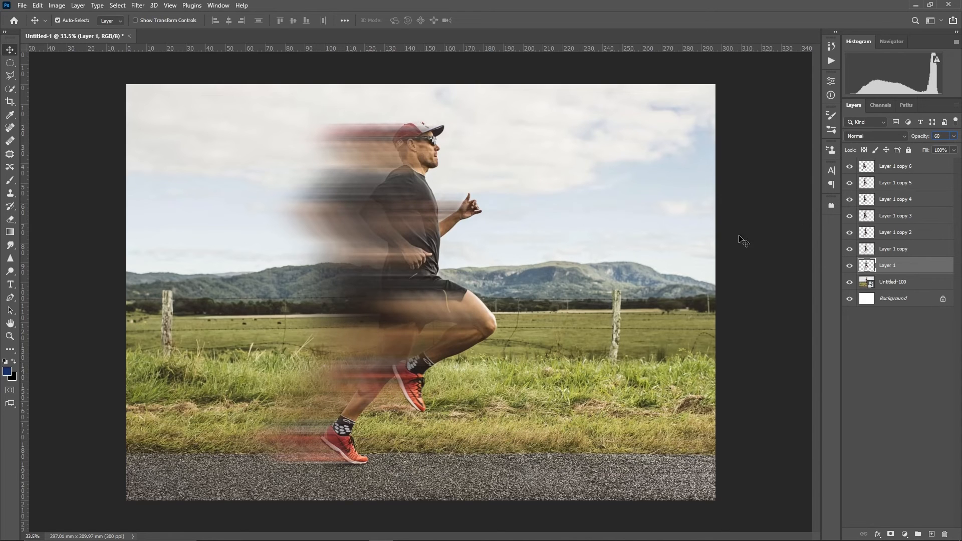